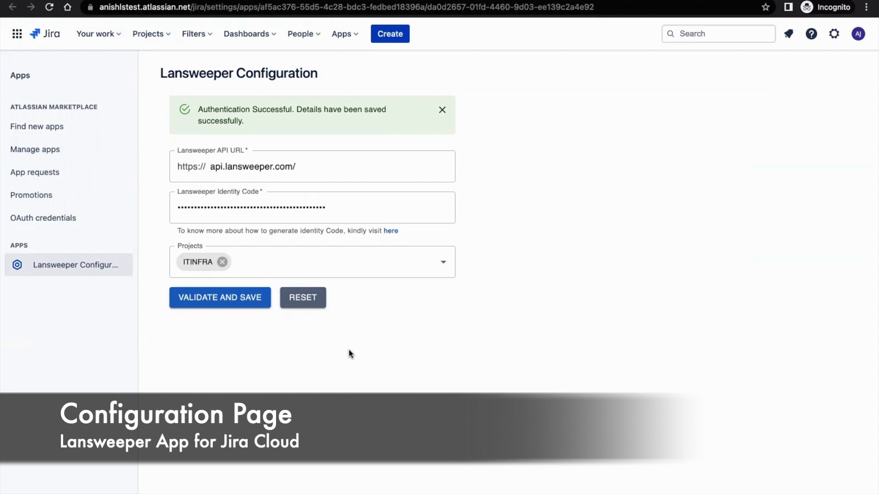
Keep ITINFRA selected in the Lansweeper project list and validate and save the configuration.
click(366, 255)
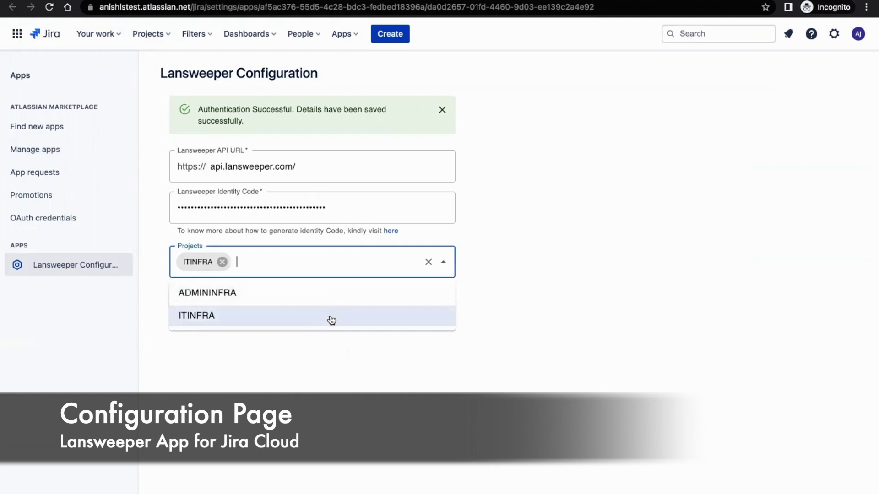
click(290, 374)
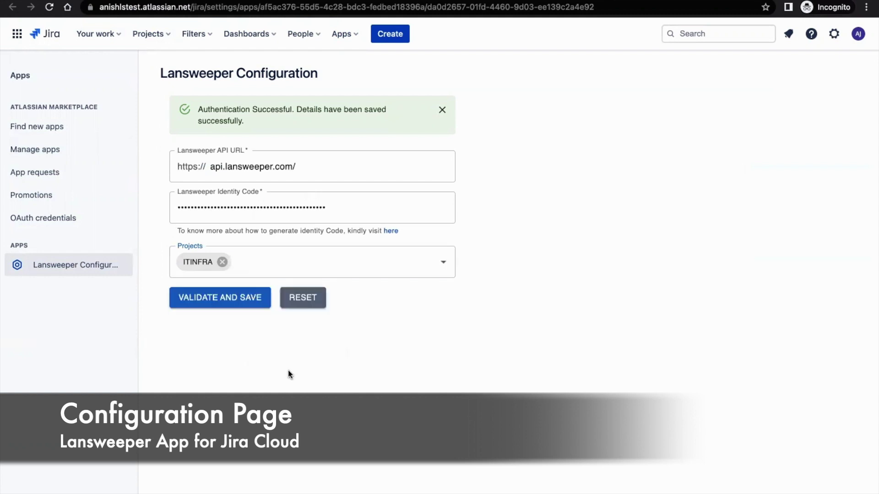
click(246, 305)
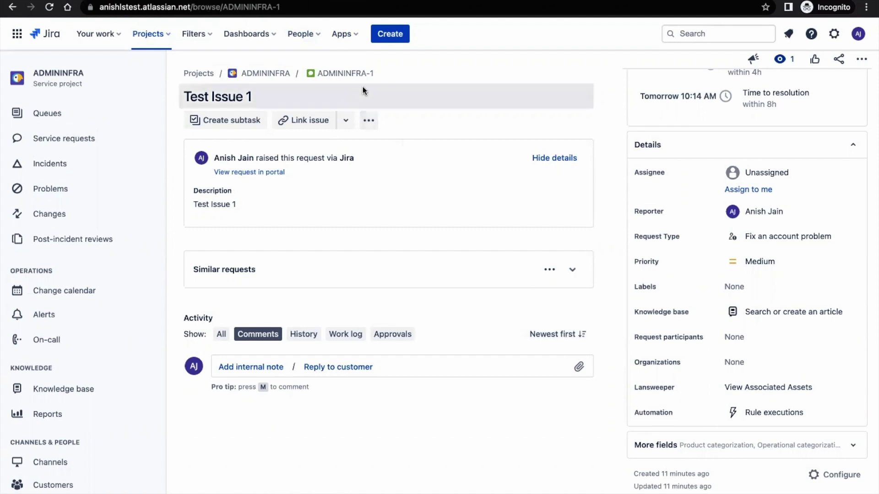
Try View Associated Assets on ADMININFRA-1, see the not-configured error, and switch to ITINFRA-3.
click(739, 392)
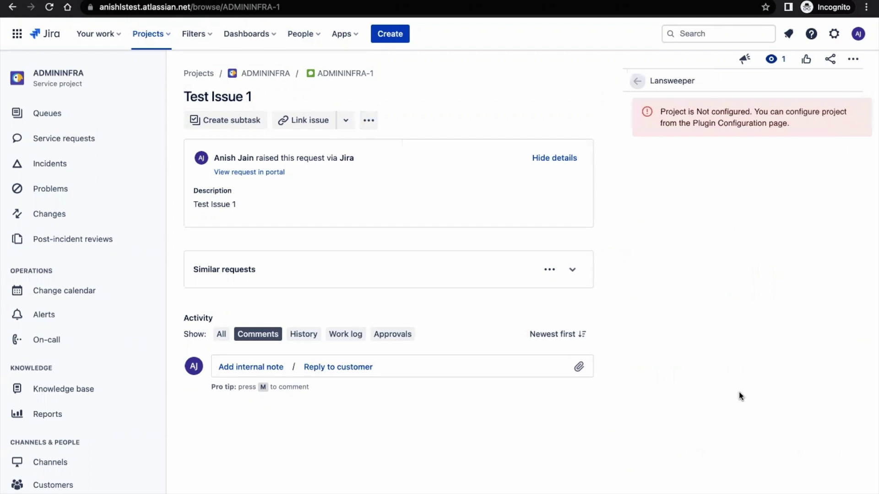
click(287, 4)
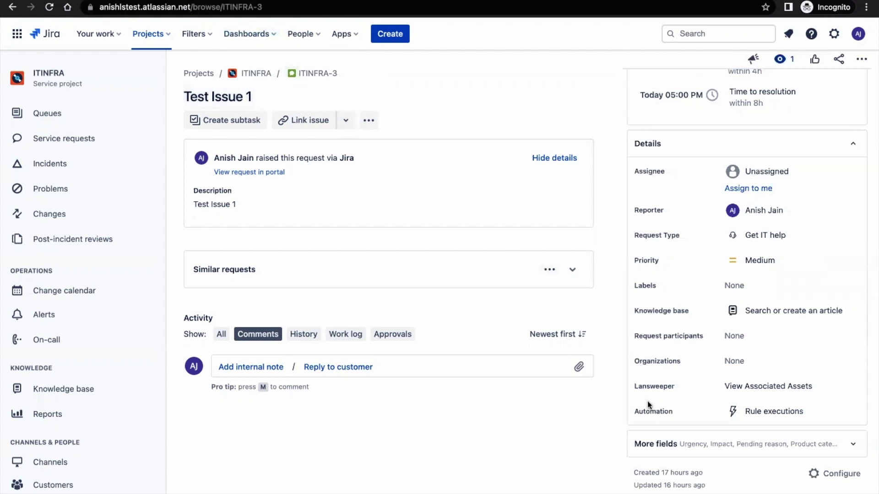
Show ITINFRA-3's Lansweeper assets and compare the Selected and Matched tabs, revealing L010.
click(742, 389)
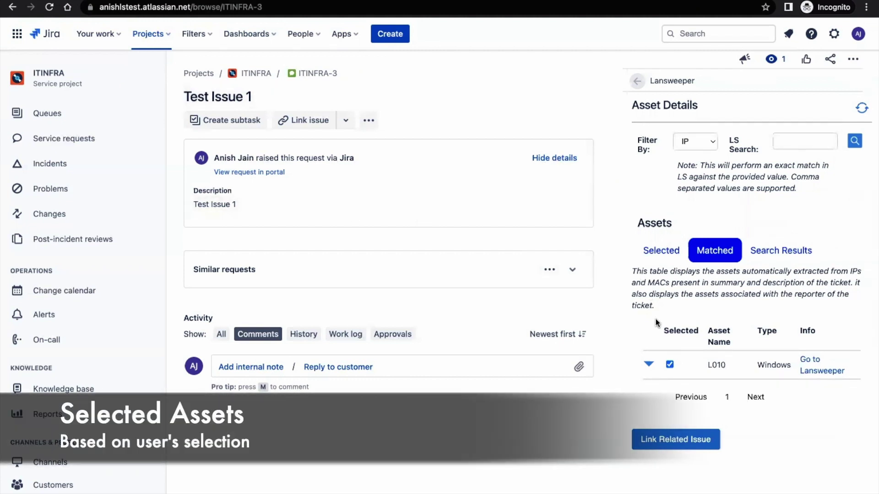
click(673, 256)
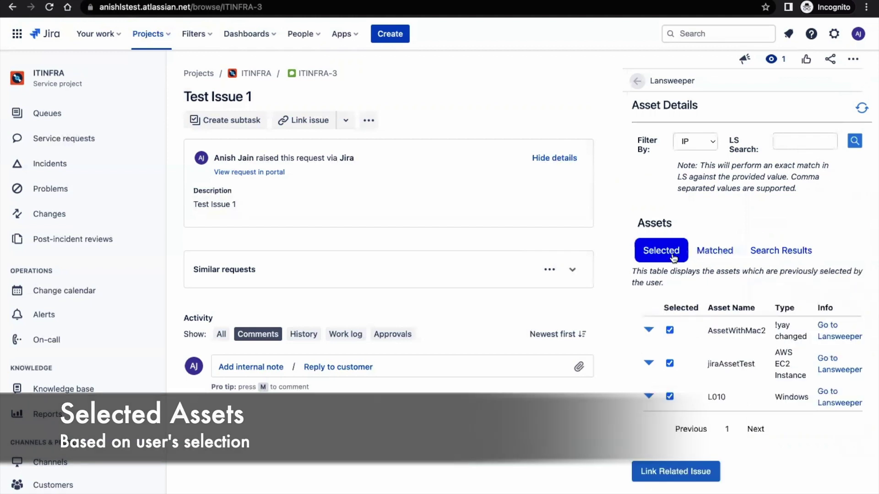
click(696, 256)
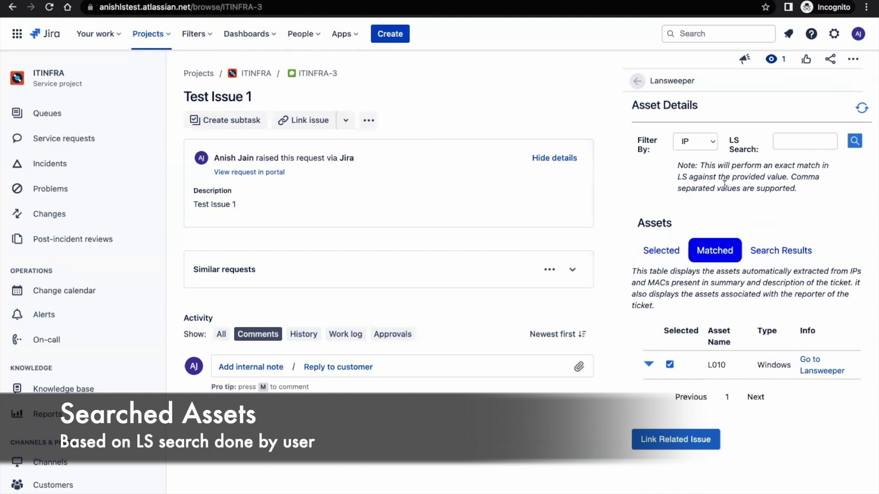
Check the Filter By options, keeping IP, and expand L010's detailed properties.
click(712, 142)
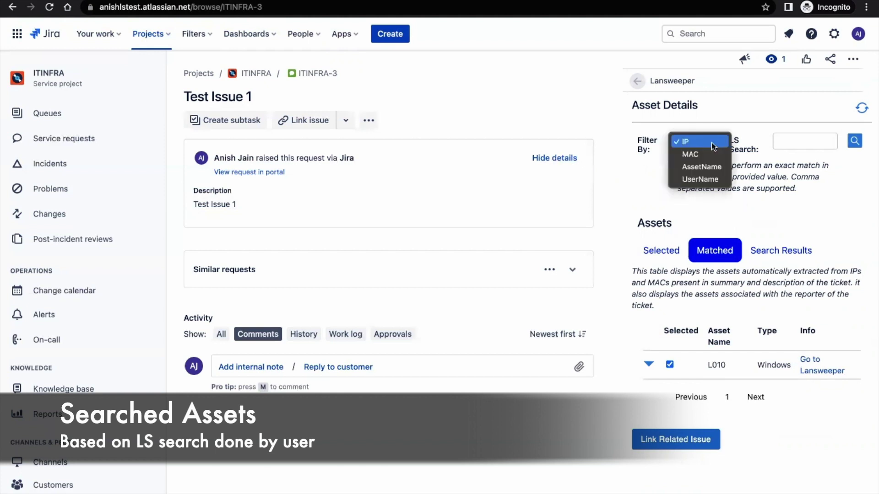
click(746, 188)
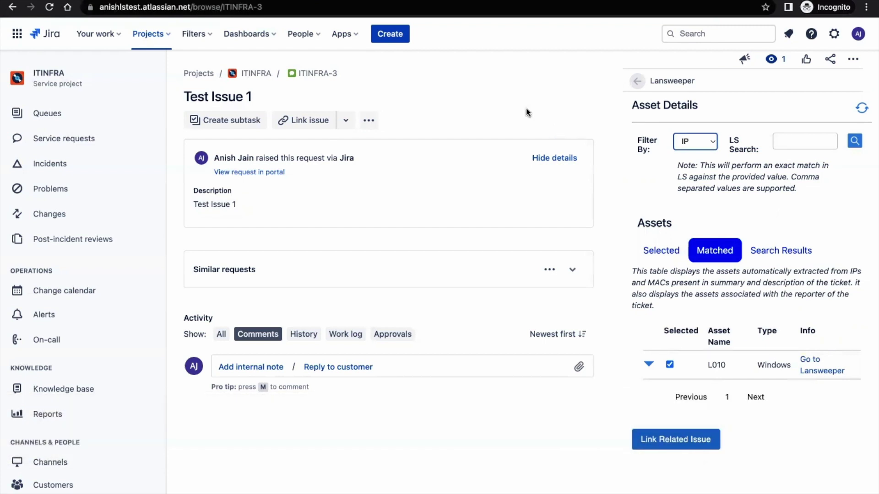
click(648, 364)
scroll(687, 403, down, 1)
scroll(740, 389, down, 5)
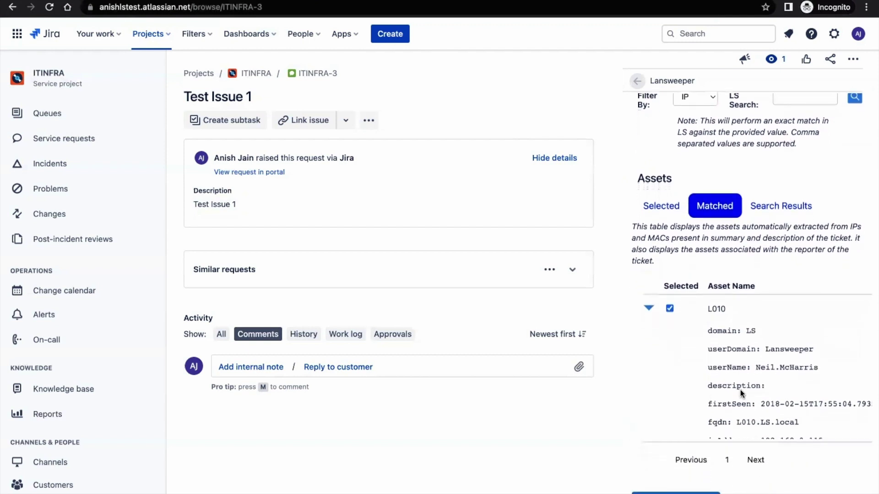
scroll(740, 389, down, 3)
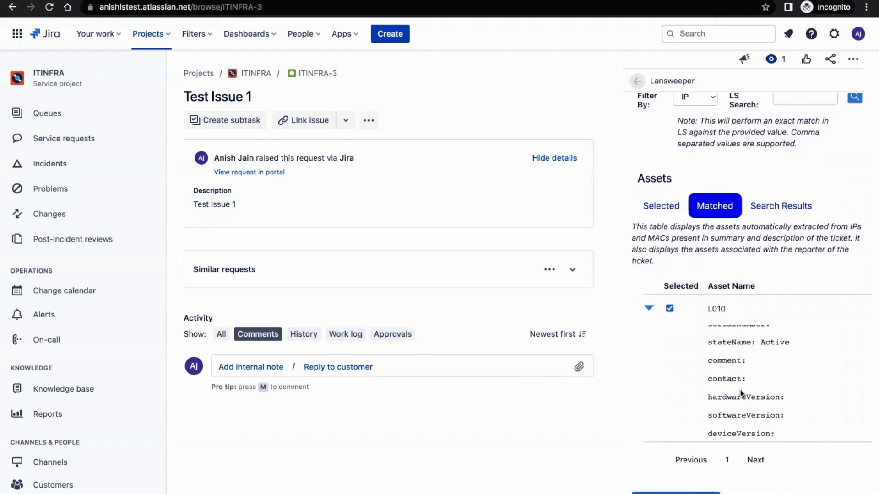
scroll(740, 389, up, 6)
Collapse L010 and open its asset summary page in Lansweeper.
click(649, 307)
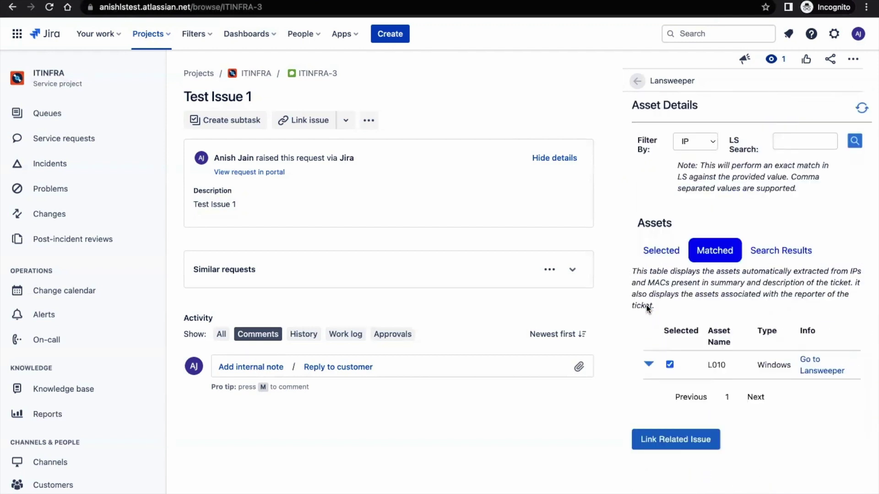
click(818, 371)
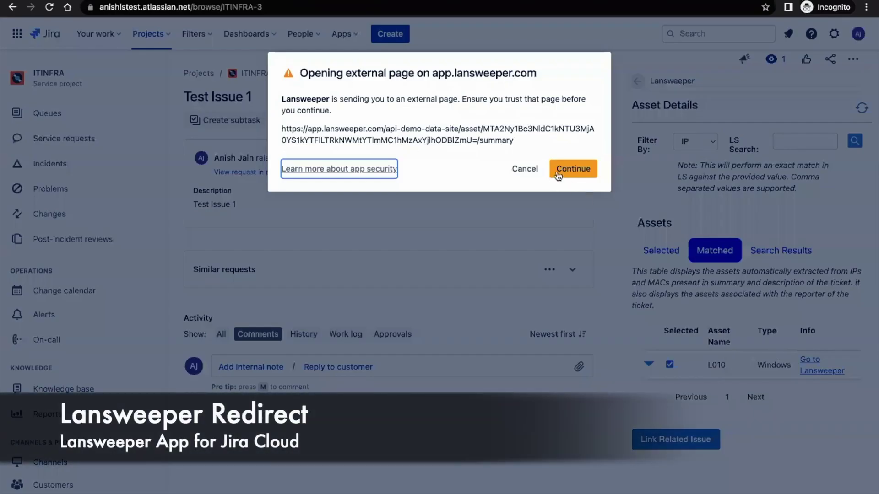
click(557, 176)
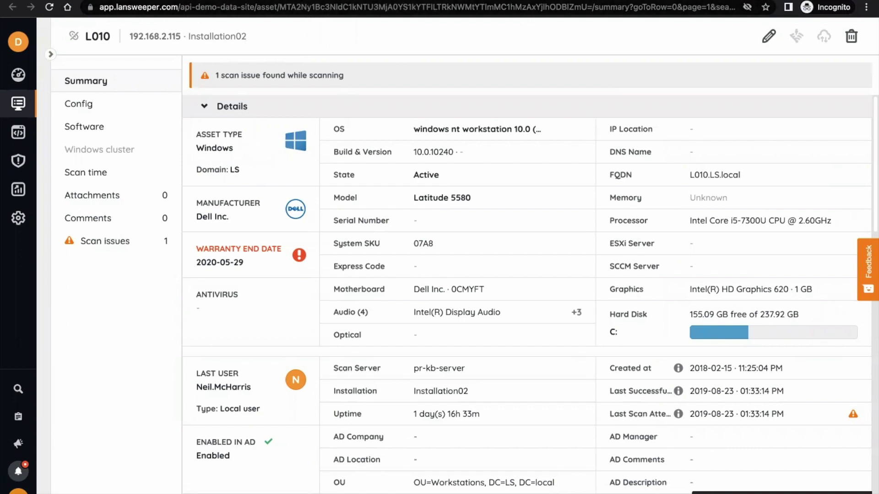
Close the Lansweeper tab to return to Jira issue ITINFRA-6.
key(ctrl+w)
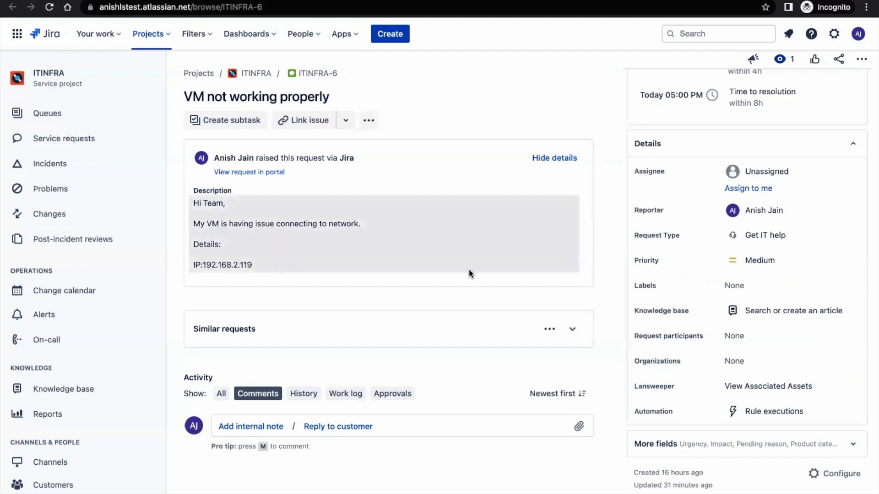
Show ITINFRA-6's matched Lansweeper assets and expand tstaxensrv04's details.
click(805, 385)
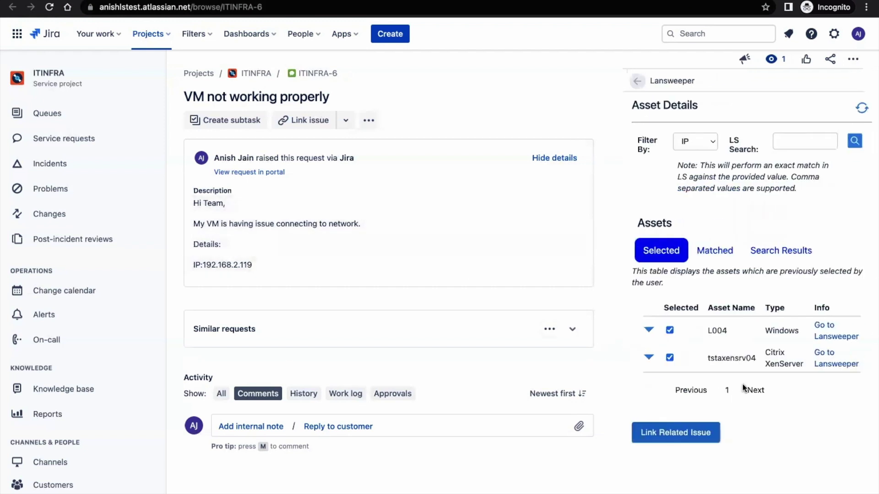
click(725, 259)
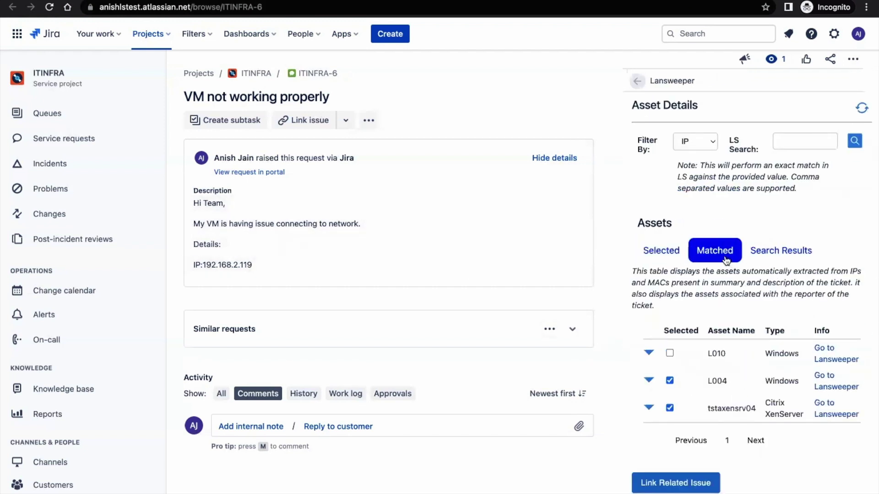
click(649, 407)
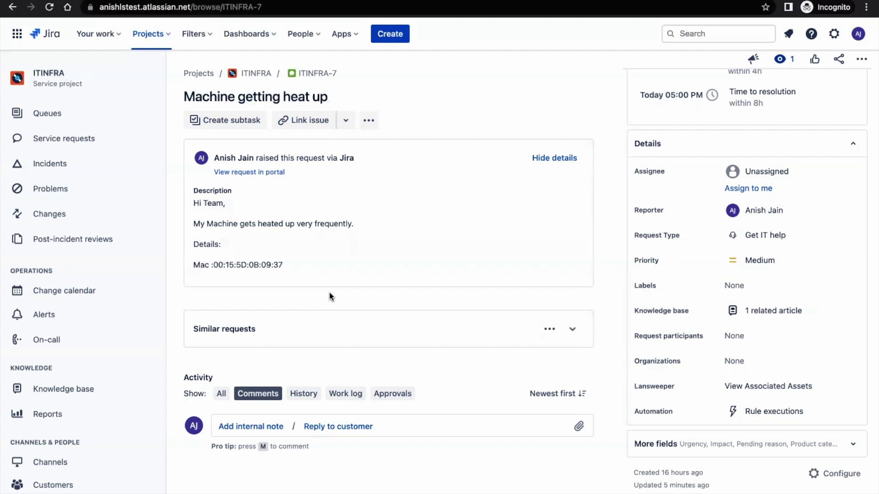
Review matched Lansweeper assets on ITINFRA-7, expanding DC01, then on the VM proxy ticket.
click(747, 389)
click(715, 251)
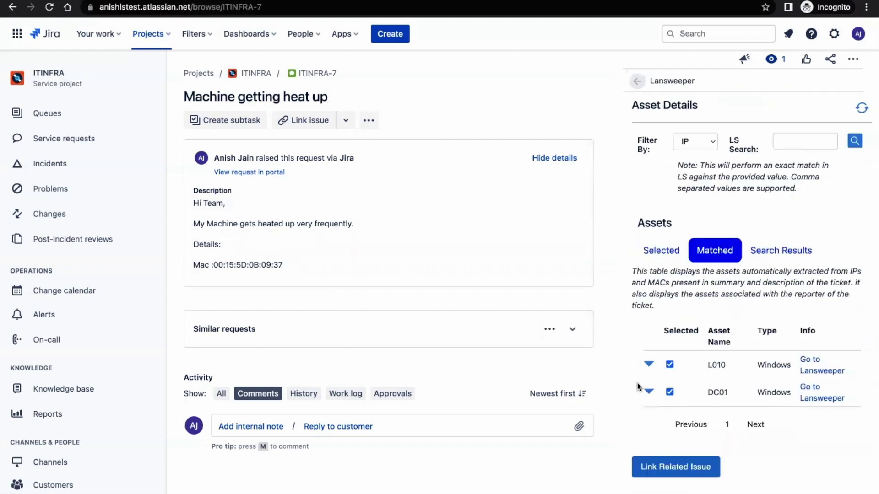
click(647, 392)
scroll(713, 430, down, 3)
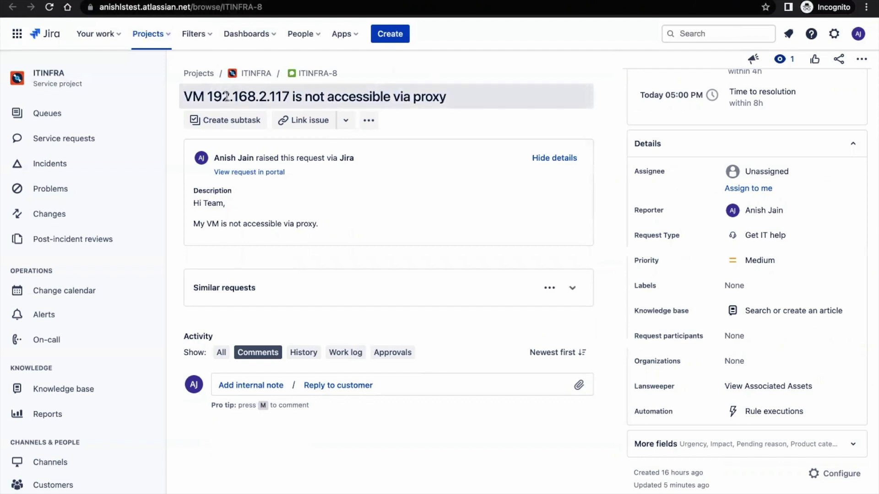
click(754, 393)
click(723, 251)
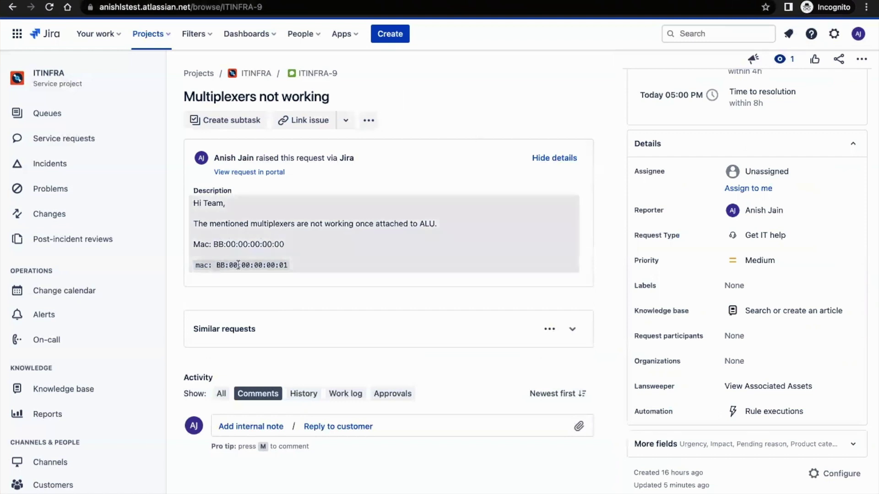
List ITINFRA-9's matched assets and expand, then collapse, the XLAN-1040 and XLAN-1041 rows.
click(731, 387)
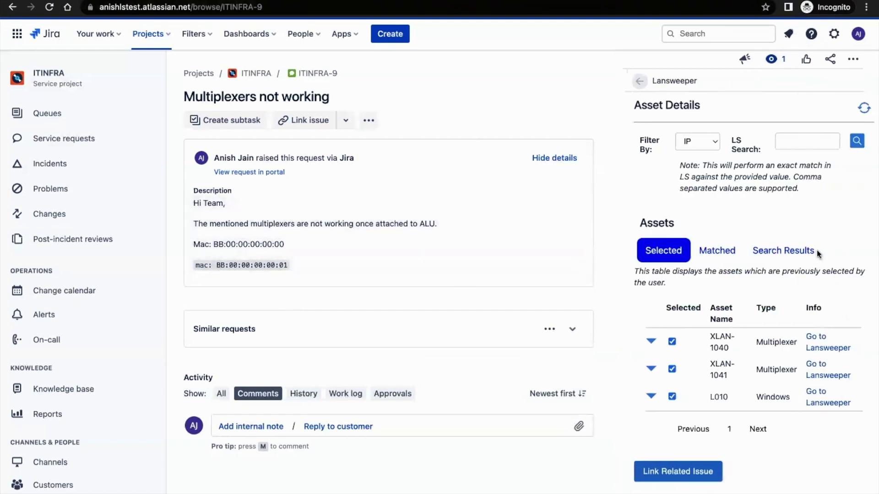
click(732, 244)
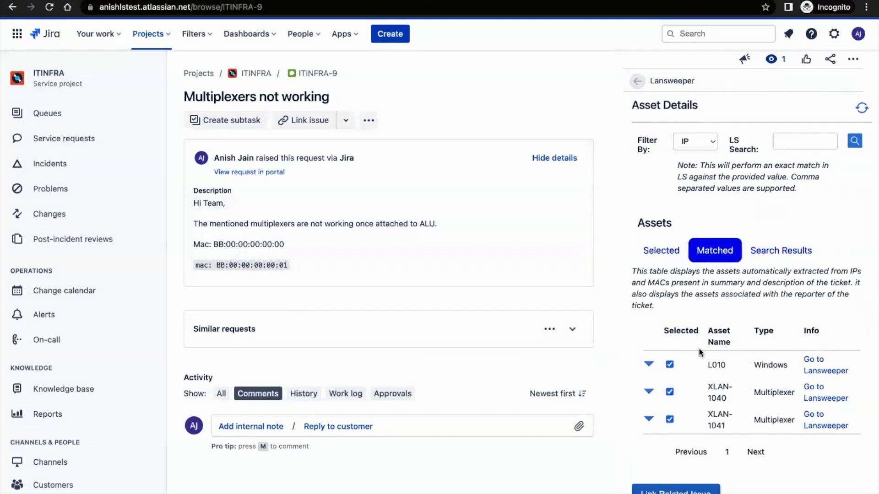
click(644, 390)
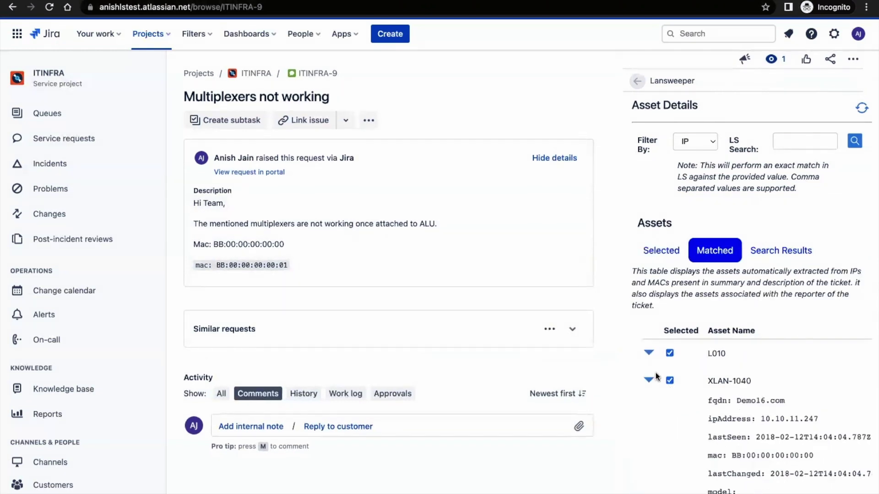
click(648, 404)
click(649, 408)
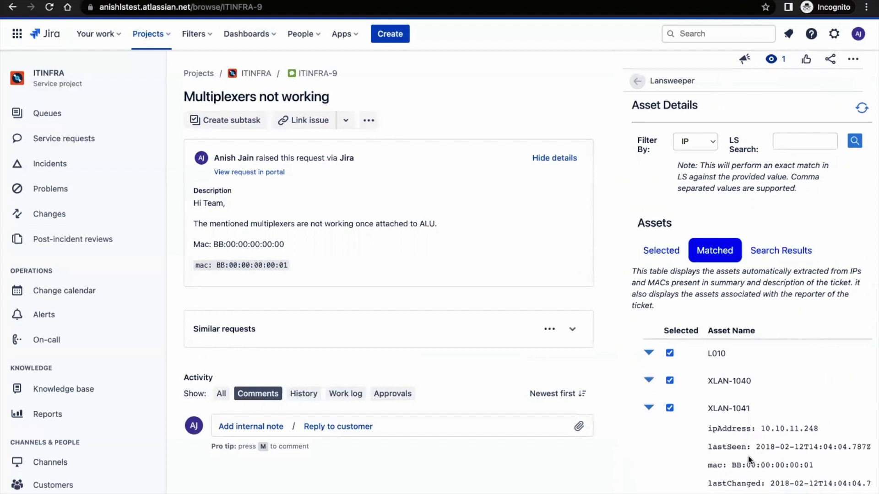
click(647, 407)
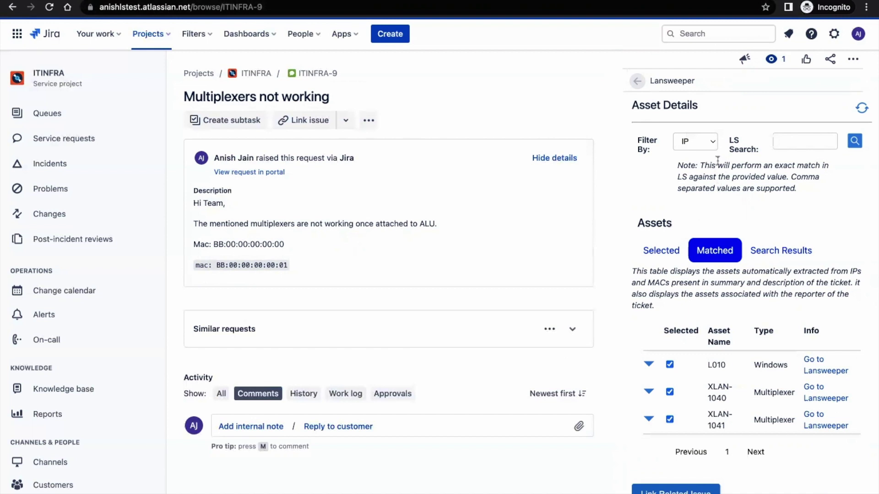
Search Lansweeper for IP 192.168.2.117 plus a second comma-separated IP.
click(784, 139)
text(192.168.2.117)
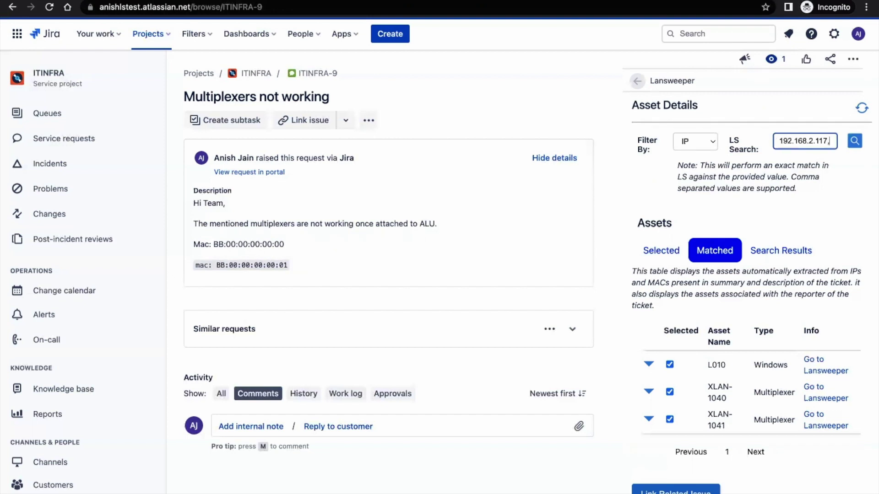
text(,)
key(ctrl+v)
click(856, 142)
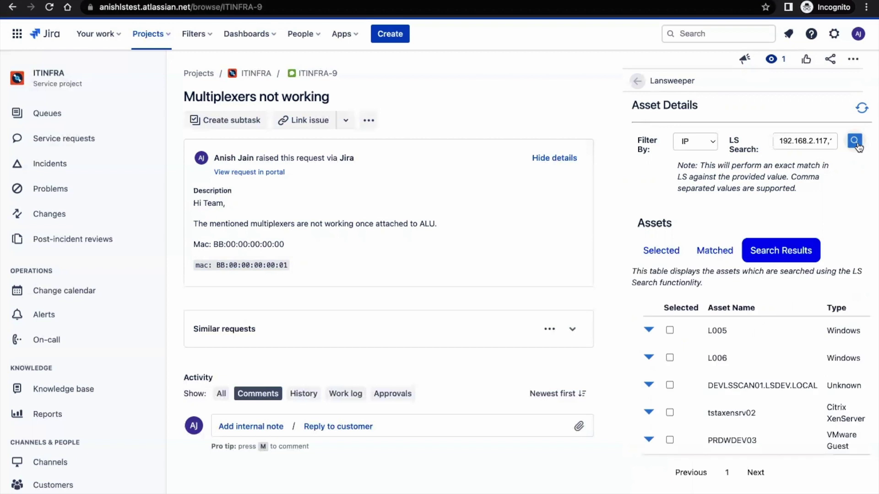
Inspect PRDWDEV03, tstaxensrv02 and L006 in the results, then add L006 to the selected assets.
scroll(727, 394, down, 1)
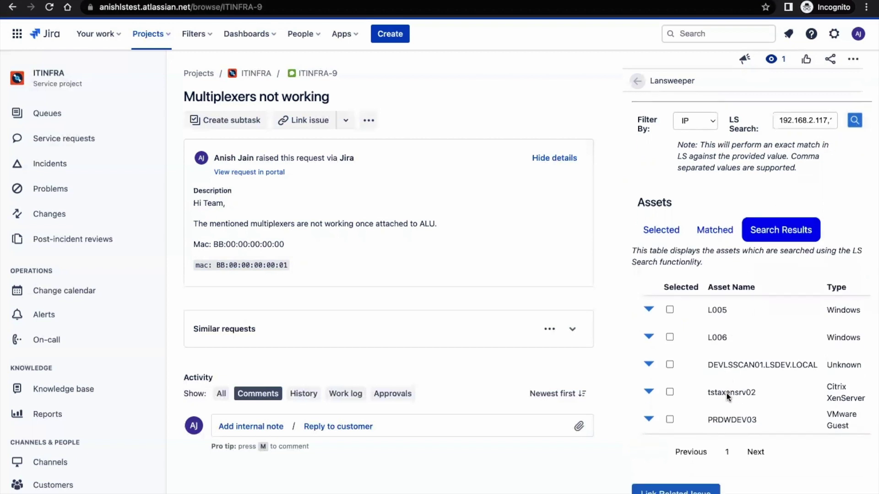
click(647, 420)
scroll(750, 481, down, 3)
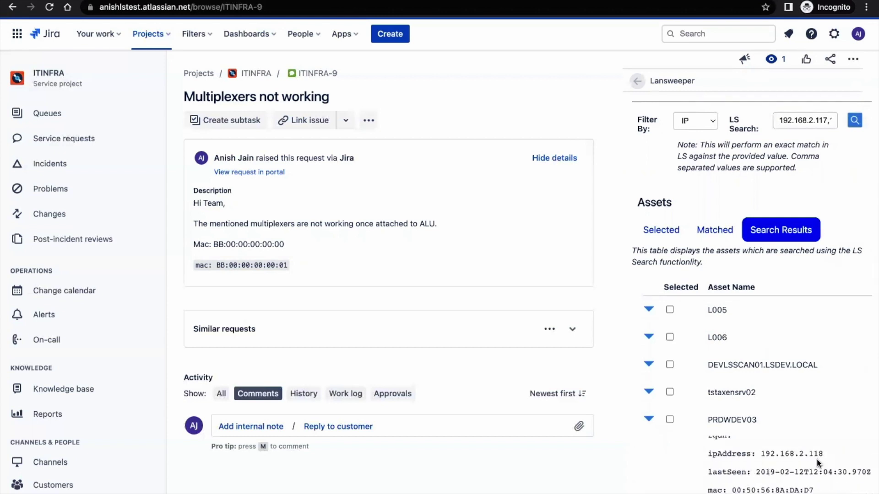
click(649, 392)
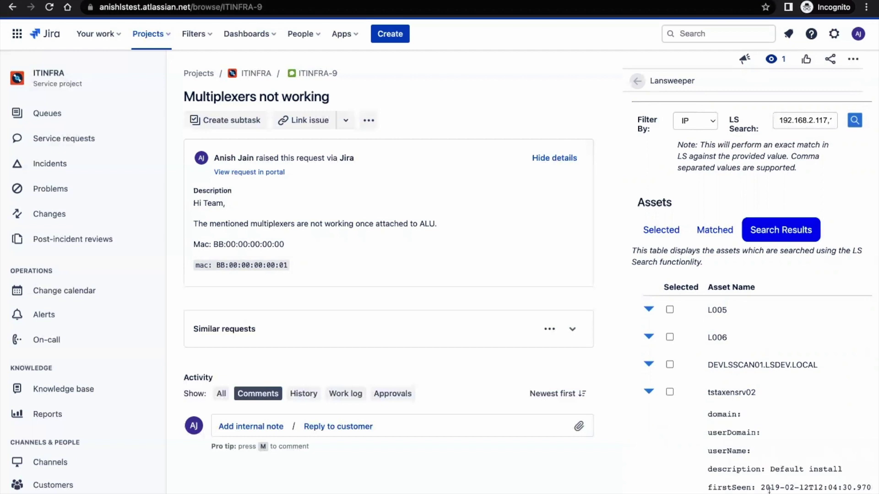
click(649, 337)
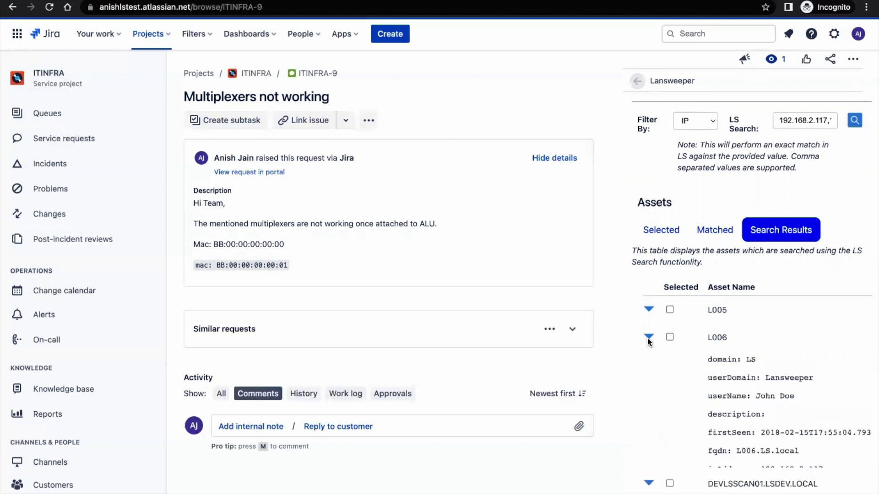
scroll(813, 413, down, 3)
click(649, 337)
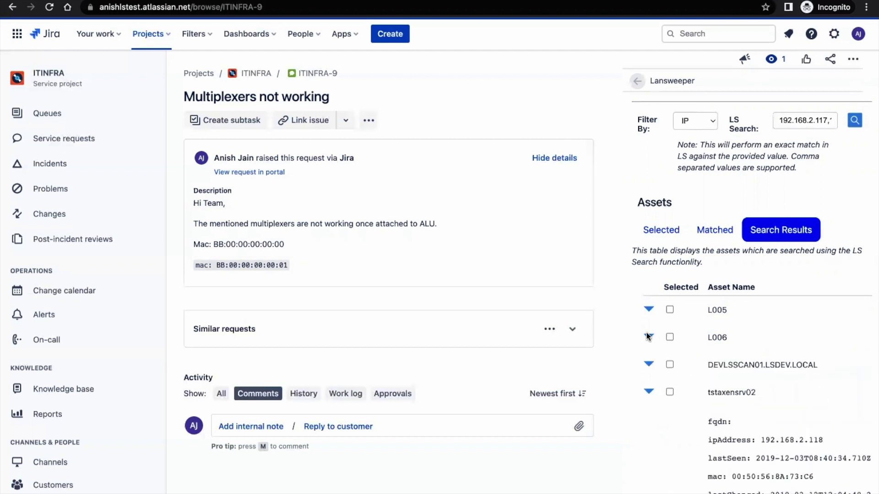
click(669, 337)
click(662, 231)
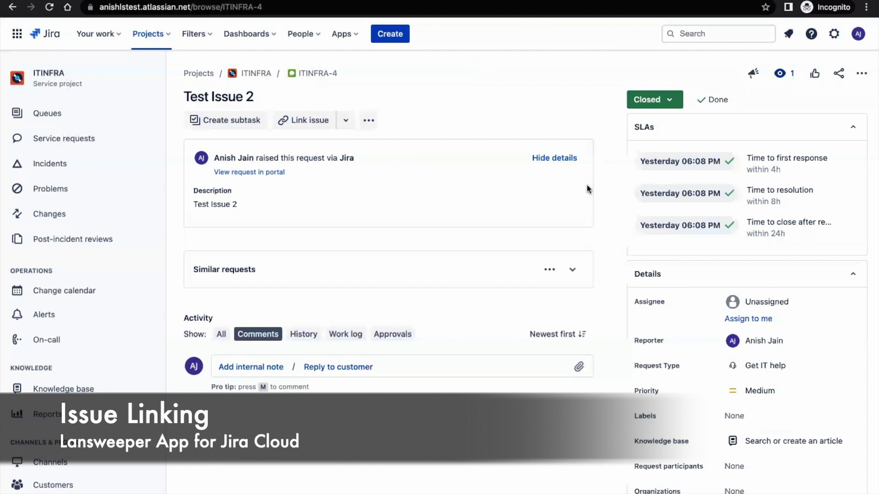
On ITINFRA-5, list the selected Lansweeper assets, including AssetWithMac2 and L010.
scroll(747, 274, down, 3)
click(747, 380)
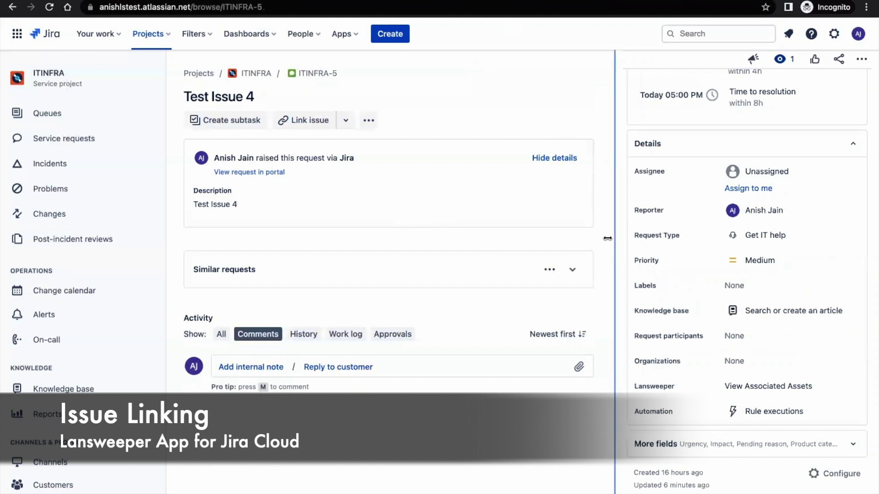
scroll(664, 220, up, 3)
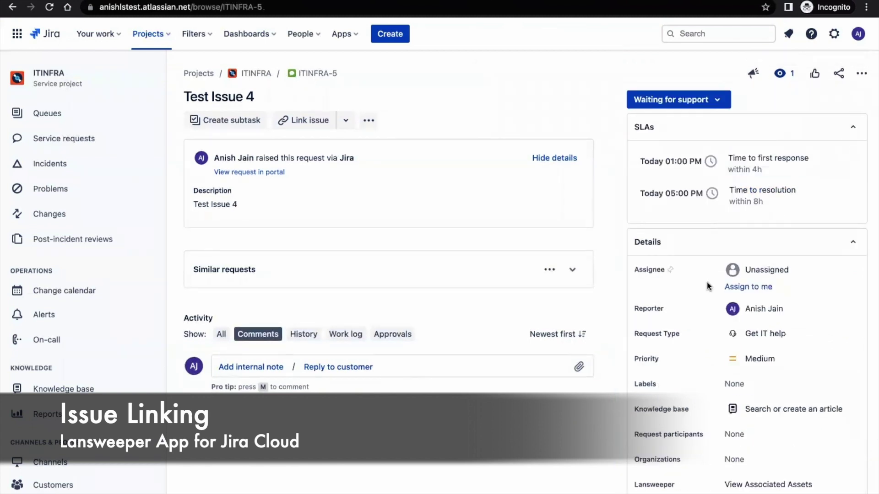
scroll(698, 211, down, 3)
click(751, 386)
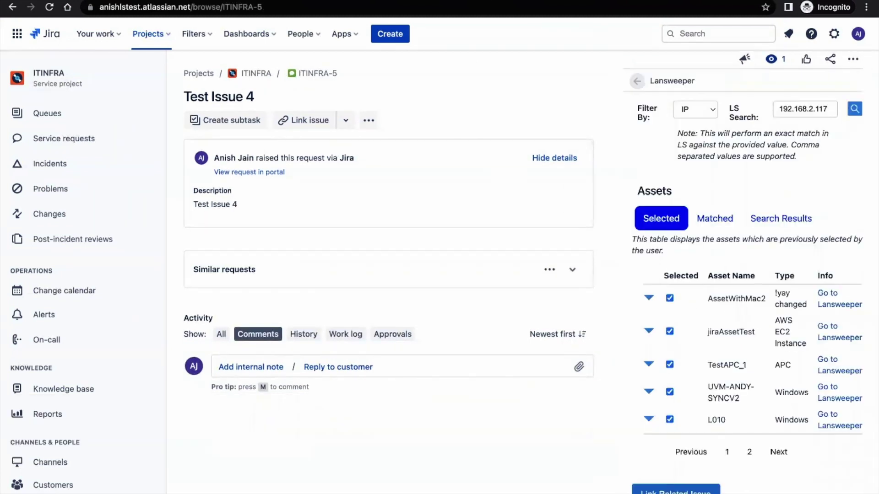
Link the asset-sharing tickets ITINFRA-9, -8, -7 and -3 via the Lansweeper panel, back to issue details.
click(673, 490)
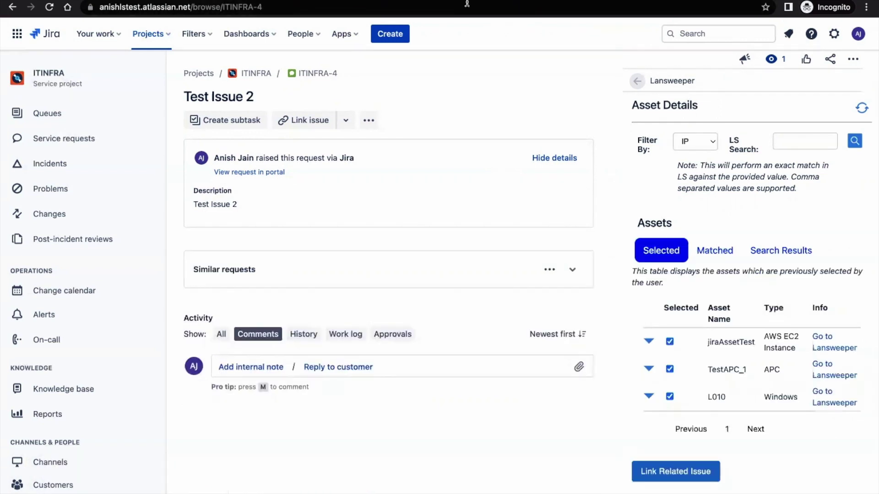
click(636, 80)
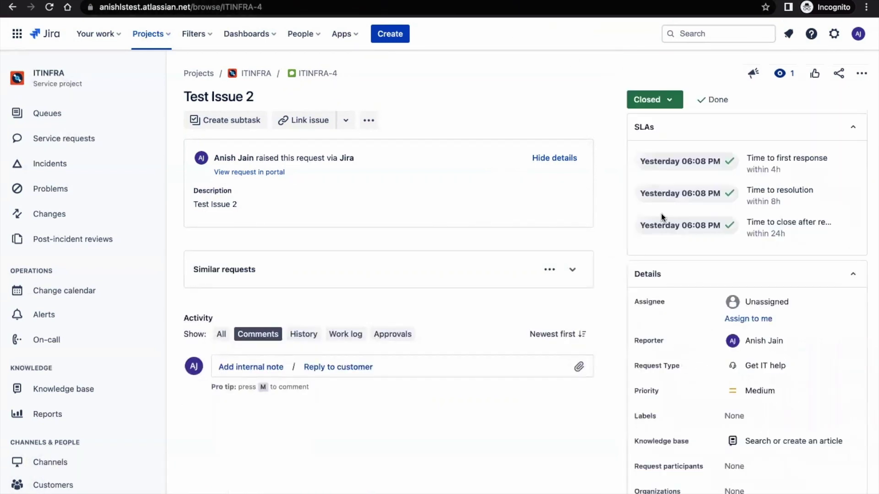